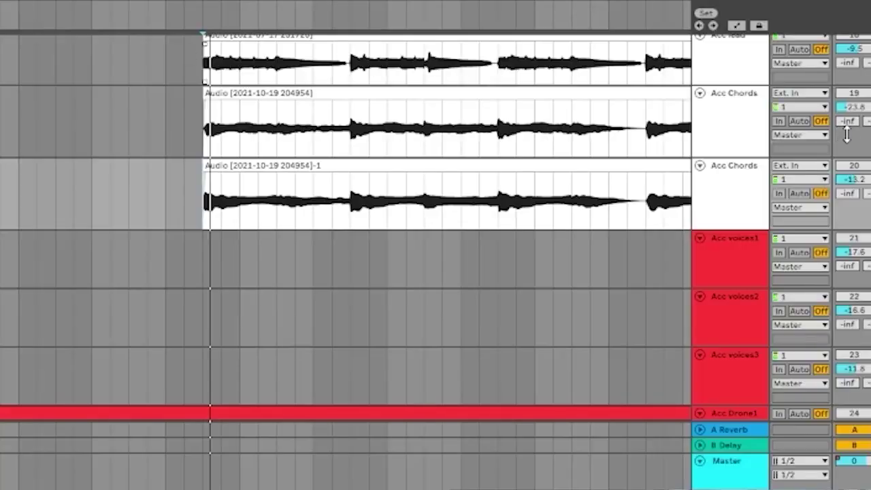
Step: Look over the Acc Chords, Acc voices, Acc Drone and audio tracks in the arrangement
left_click(740, 130)
scroll(565, 107, "down", 3)
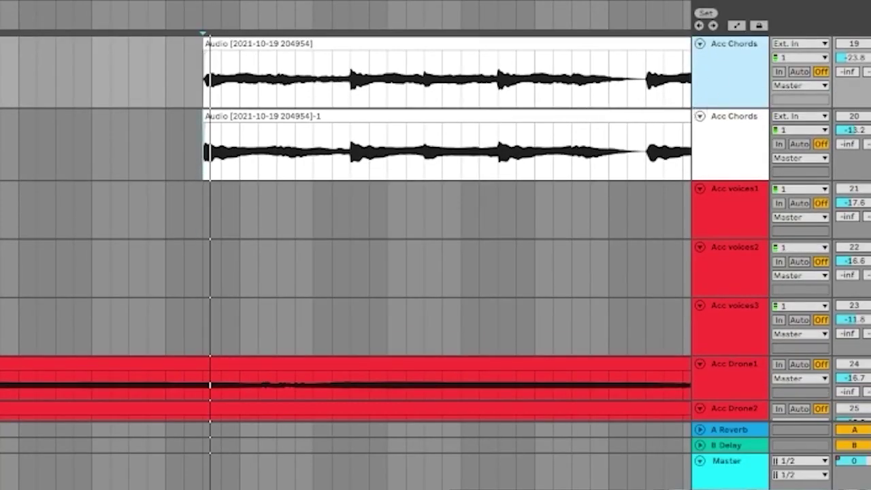
scroll(349, 132, "down", 15)
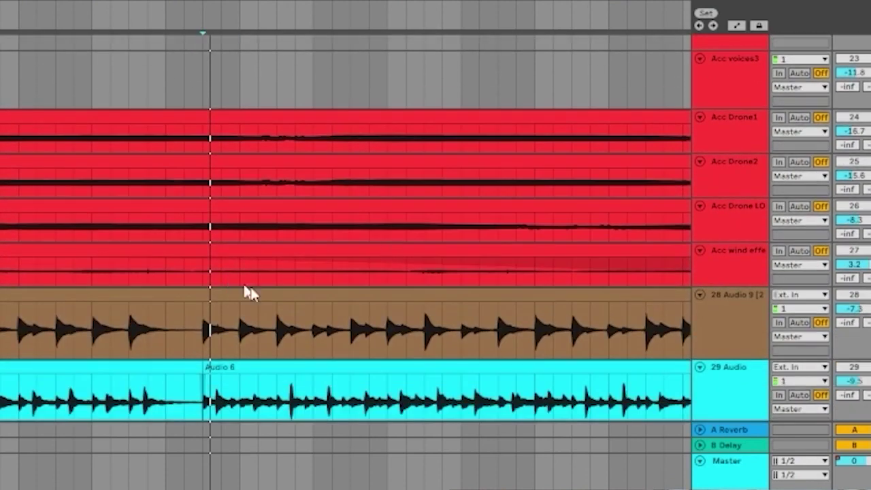
scroll(568, 280, "up", 2)
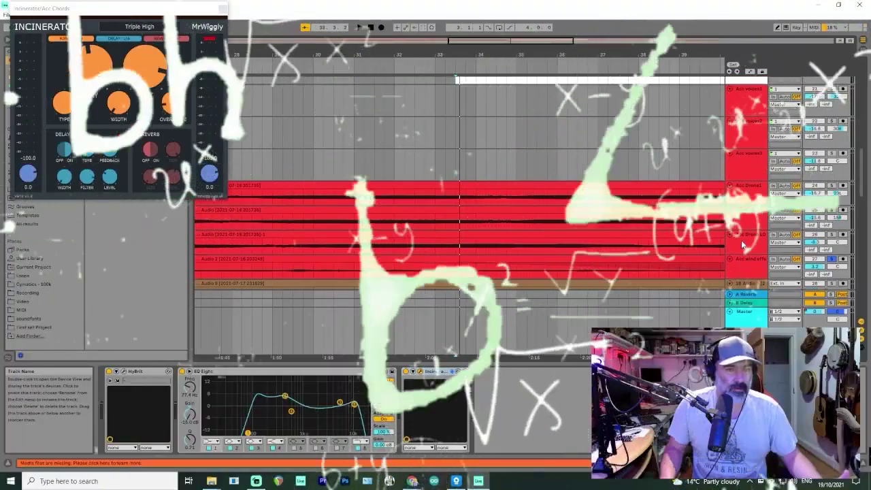
scroll(738, 156, "up", 3)
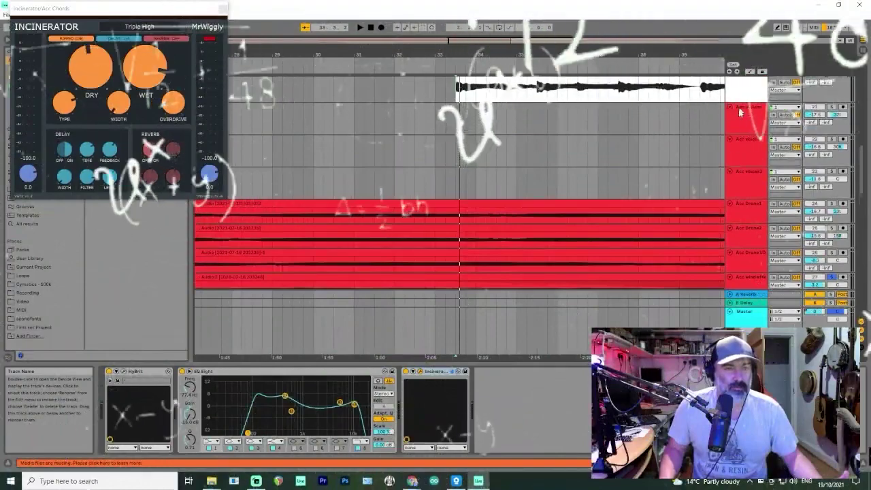
scroll(735, 136, "up", 4)
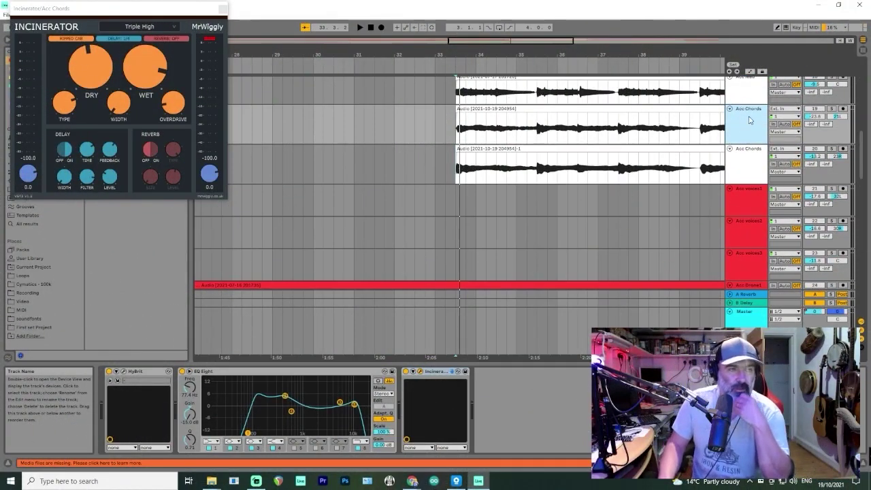
scroll(772, 121, "down", 1)
Step: Solo the first Acc Chords track (19), show its devices and bypass HyBrit, EQ Eight and Incinerator
left_click(833, 100)
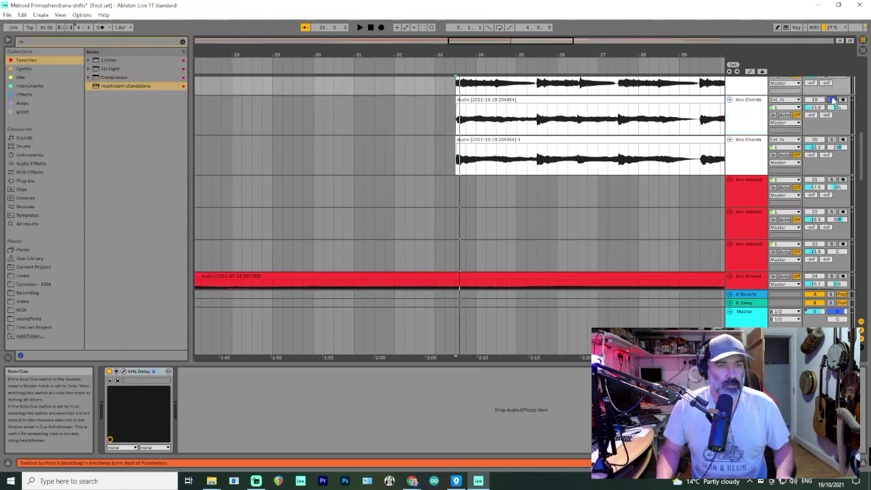
left_click(736, 116)
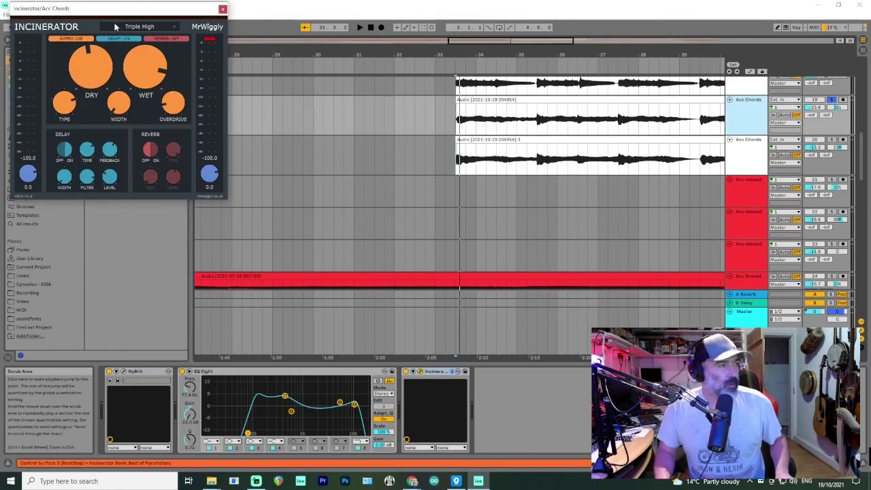
left_click(404, 377)
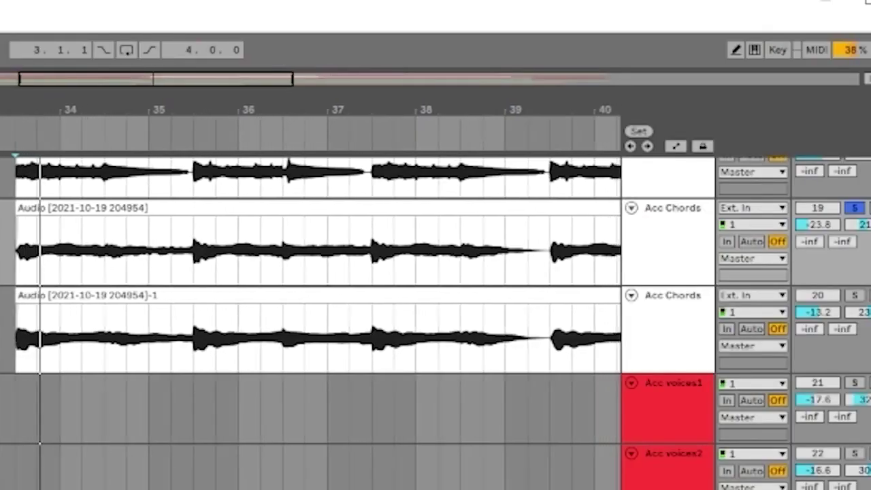
Step: Audition the unprocessed chords on track 19 at about -11.5 dB and restore the track volume to -23.8 dB
scroll(816, 224, "up", 5)
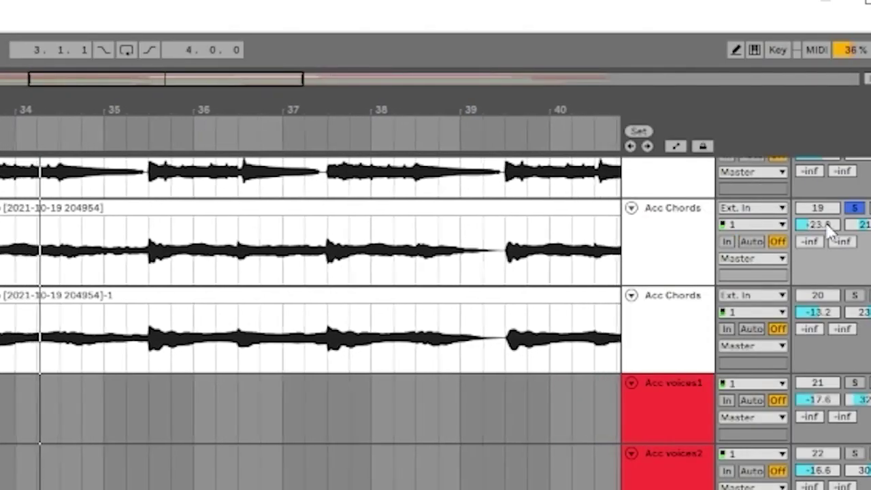
scroll(816, 224, "up", 2)
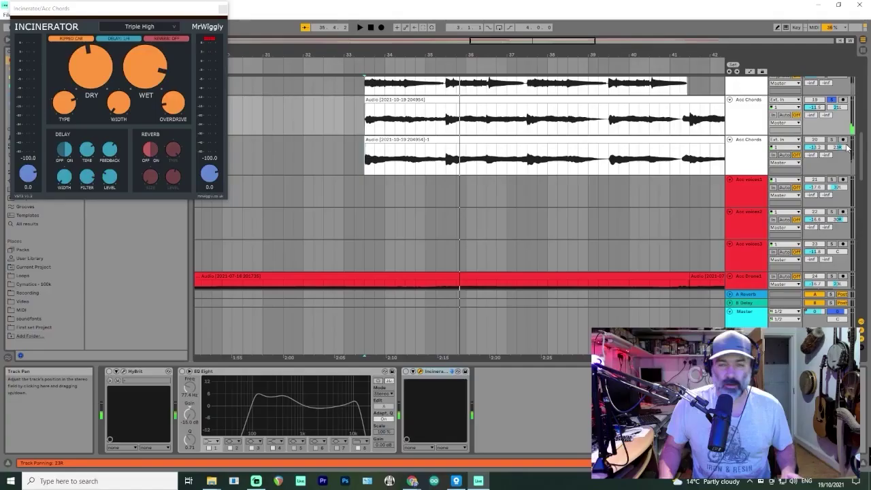
scroll(814, 107, "down", 5)
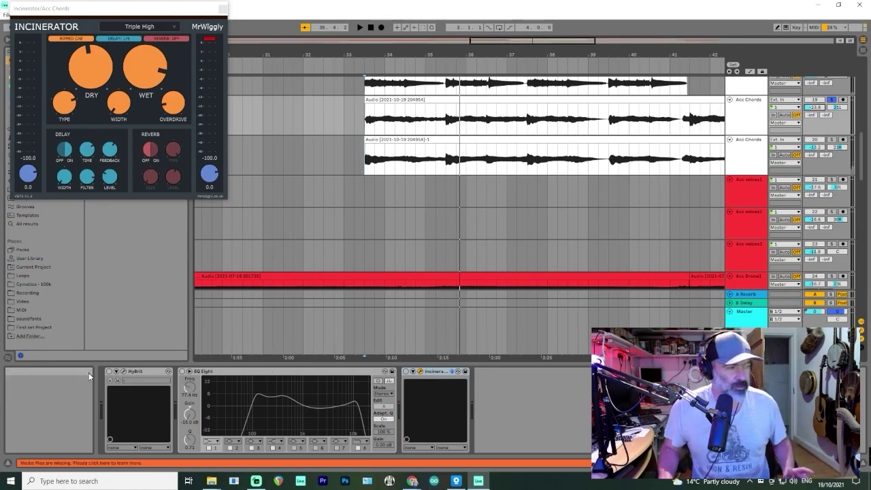
Step: Turn the HyBrit amp on for track 19 and open its plug-in window while auditioning the chords
left_click(110, 371)
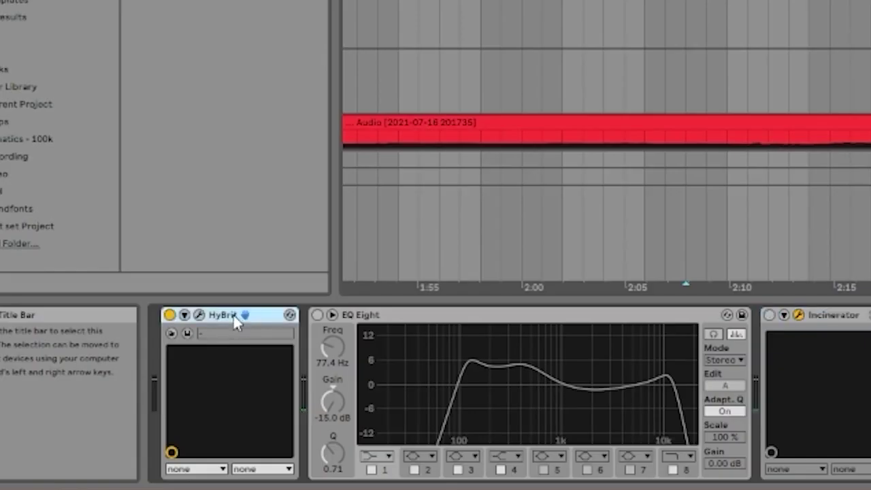
left_click(199, 316)
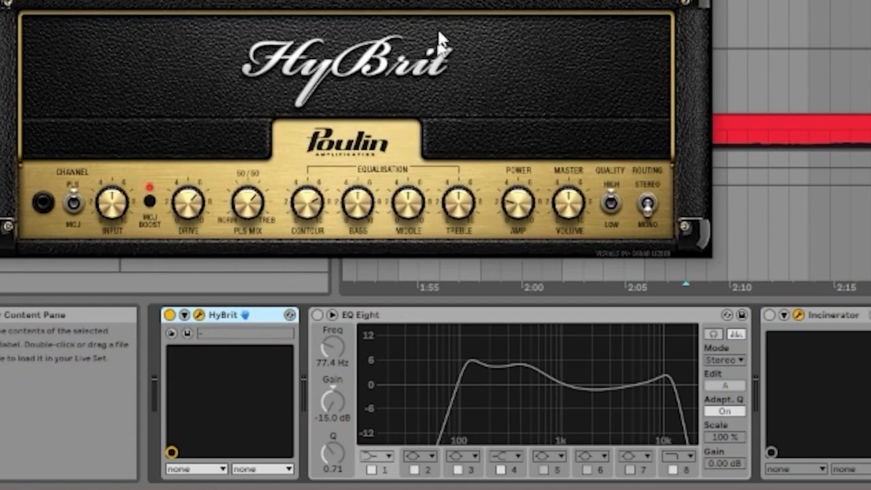
left_click_drag(429, 0, 465, 21)
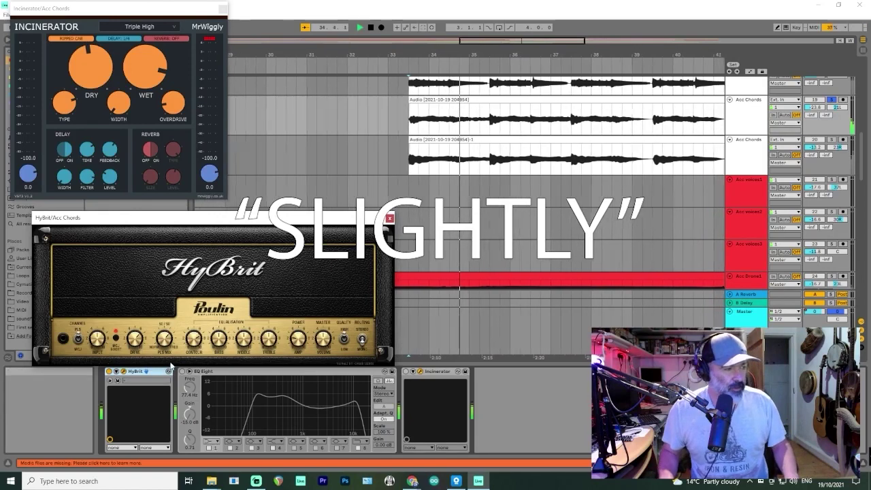
Step: Turn on EQ Eight and Incinerator in track 19's chain, auditioning the chords with each effect added
left_click(212, 374)
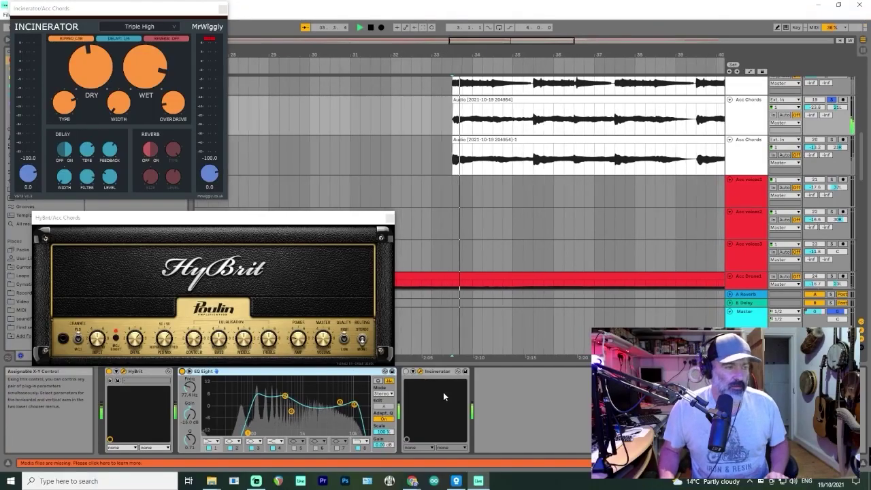
key("space")
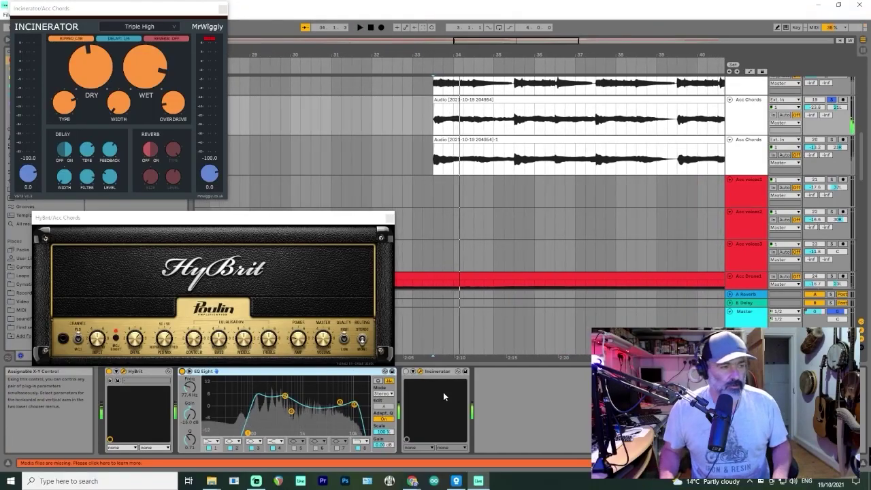
left_click(423, 373)
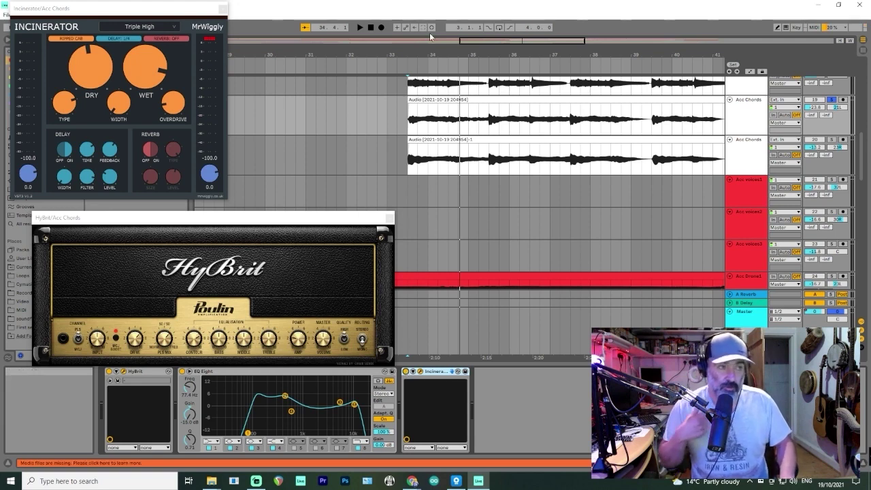
key("space")
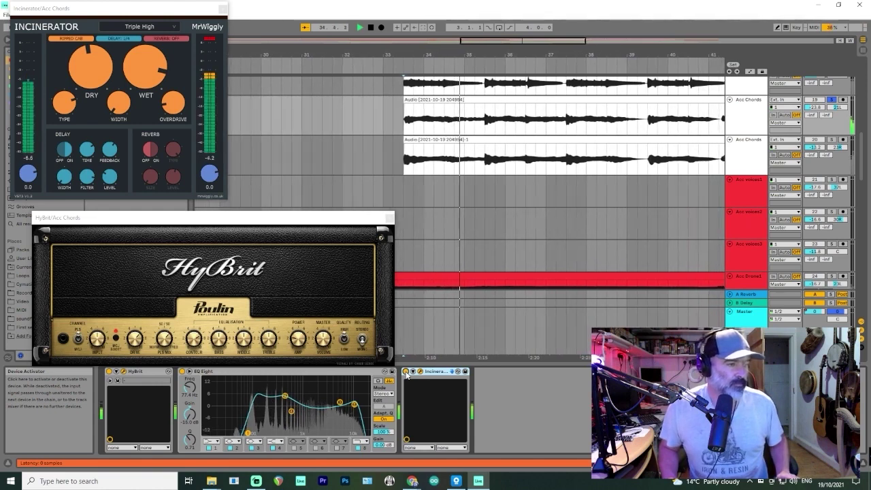
Step: Solo the second Acc Chords track (20) instead, bypass all its effects and play it dry
left_click(747, 119)
key("space")
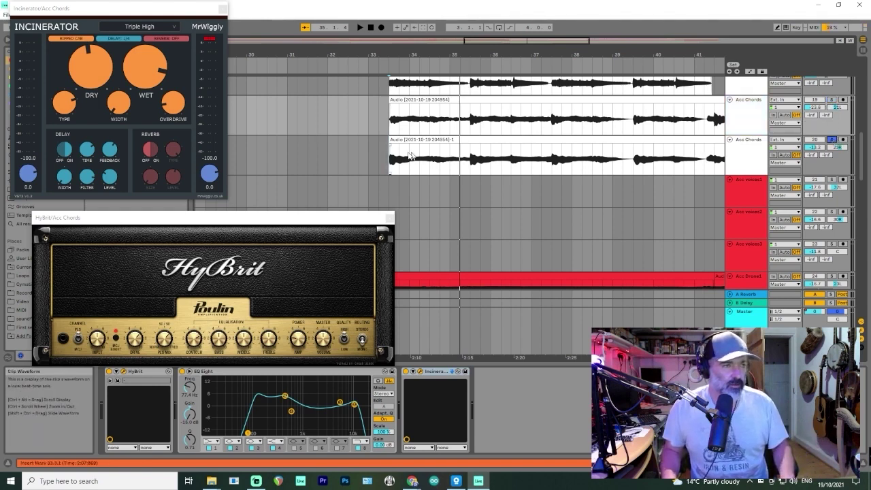
left_click(747, 155)
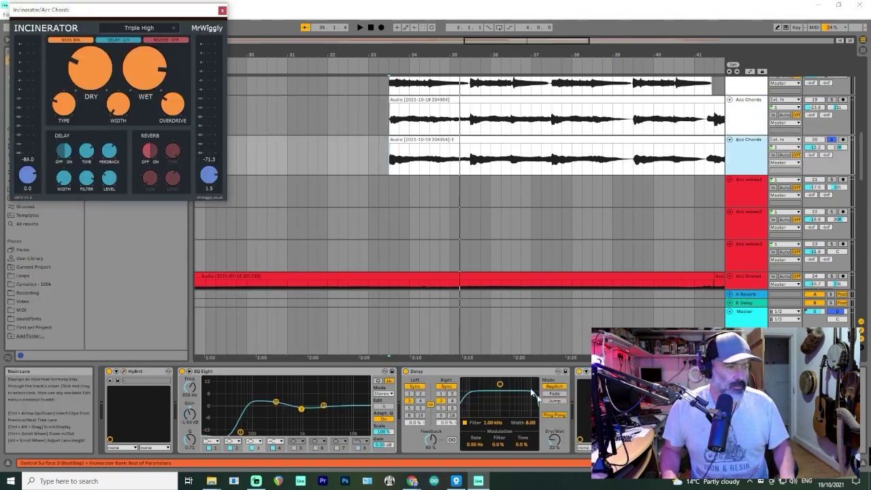
left_click(580, 373)
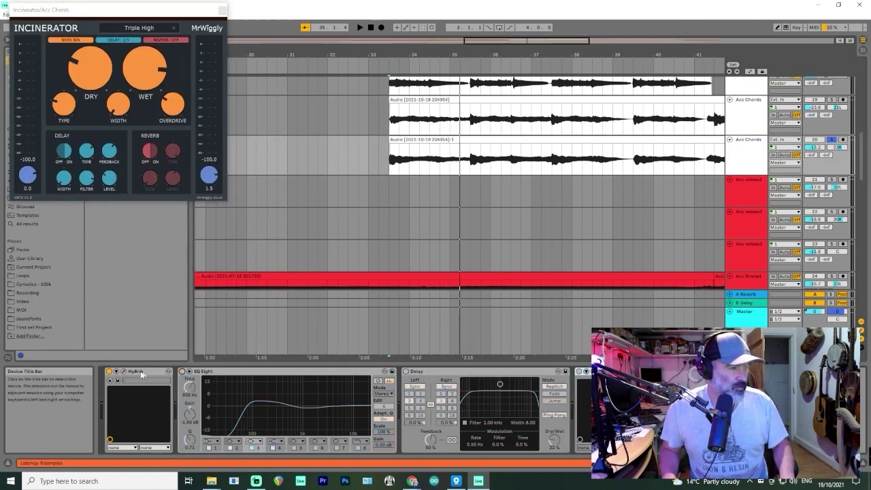
key("space")
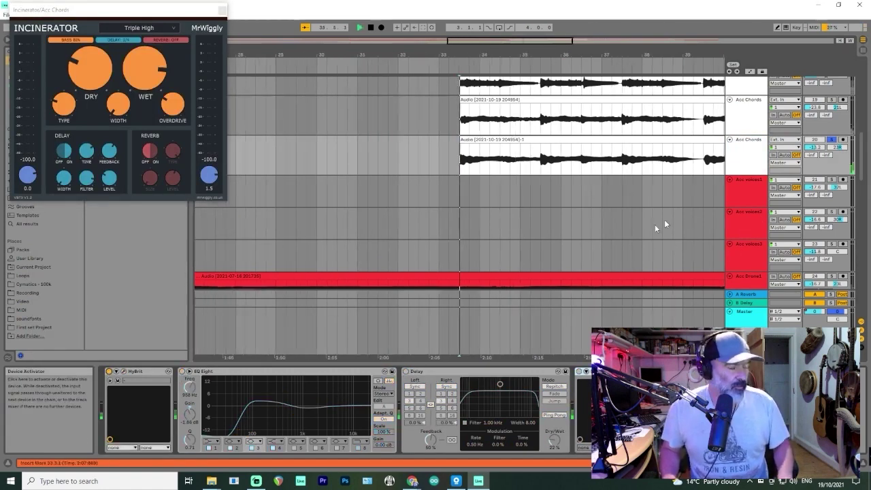
Step: Listen to track 20 while reactivating its effects one by one: HyBrit, EQ Eight, Delay and Incinerator
left_click(123, 371)
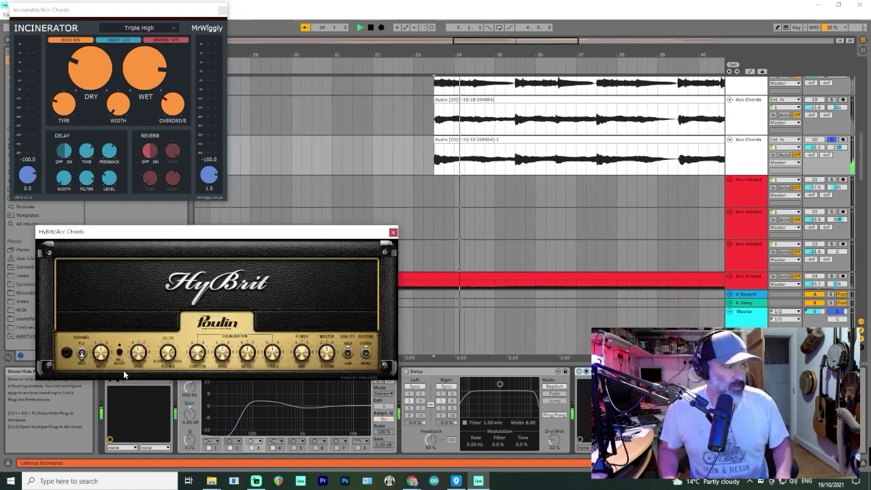
left_click(393, 232)
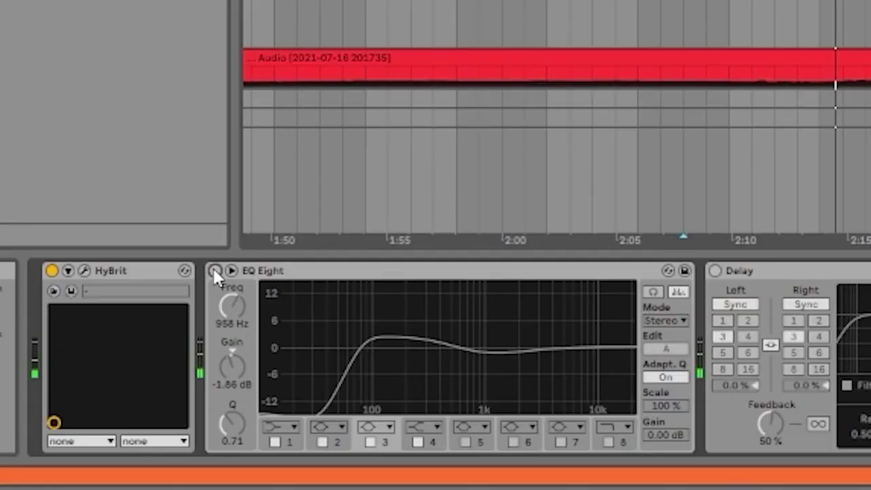
left_click(215, 270)
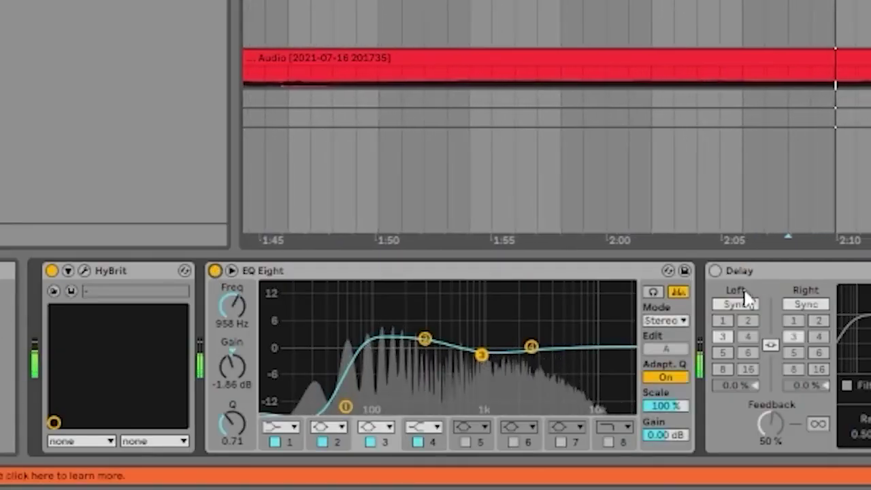
left_click(716, 270)
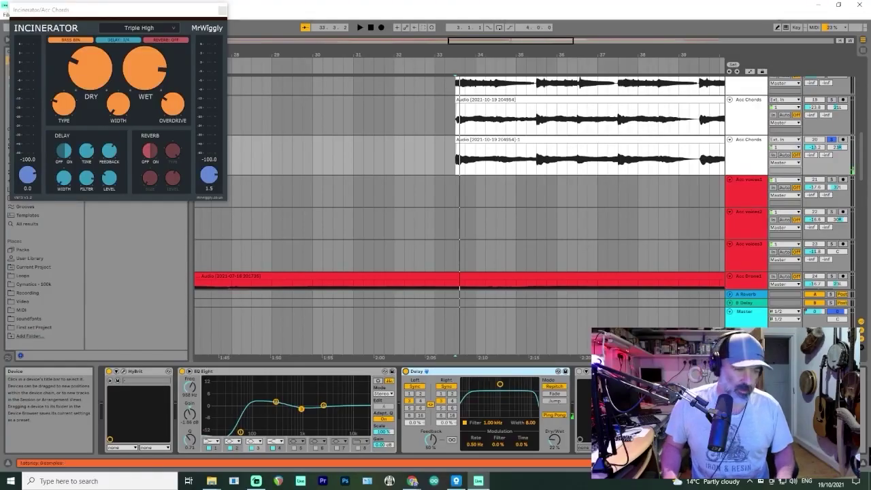
key("space")
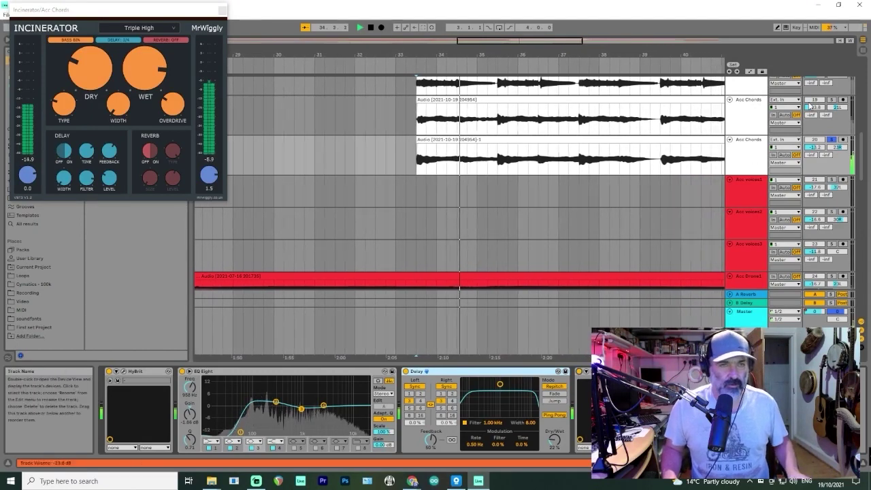
Step: Solo both Acc Chords tracks and play them together with their effects on
left_click(757, 151)
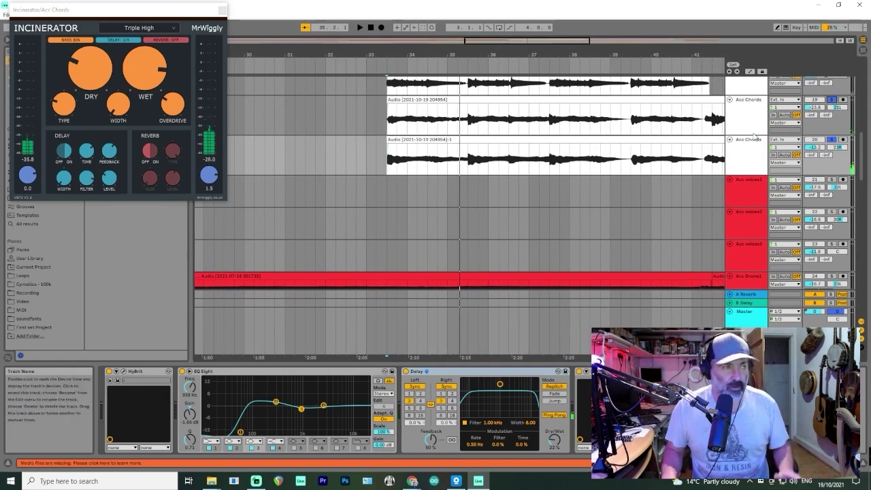
key("space")
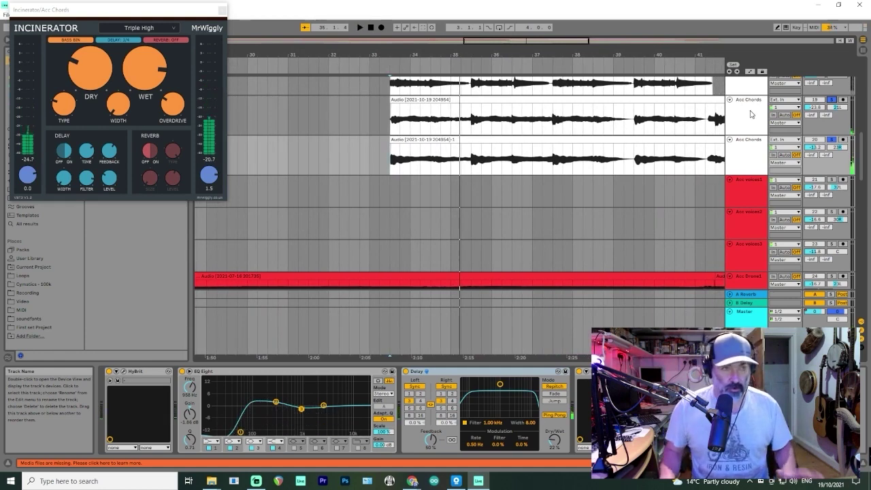
Step: Solo the Acc Drone1 track, bypass its effects including Glitch Delay and play it dry
scroll(743, 176, "down", 5)
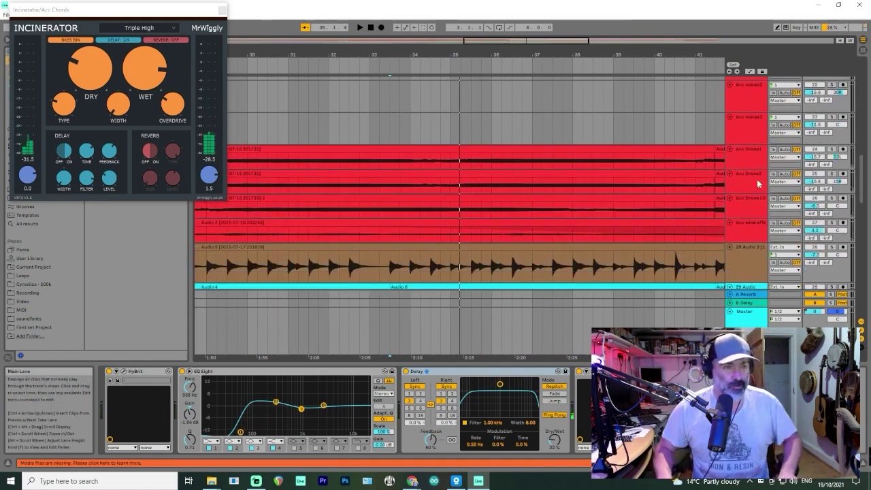
left_click(758, 161)
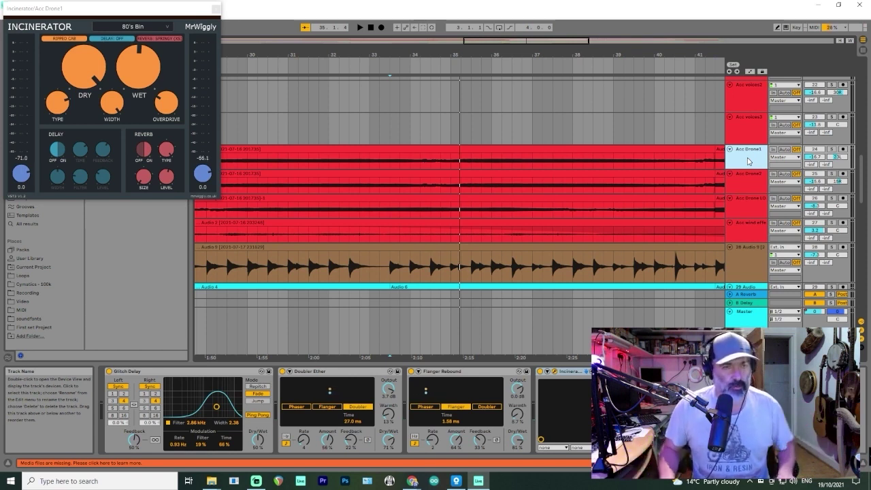
left_click(832, 154)
key("space")
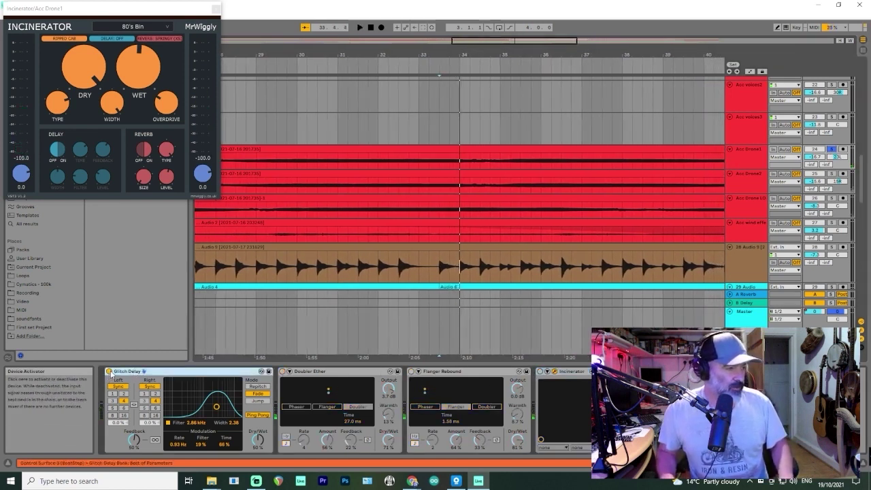
key("space")
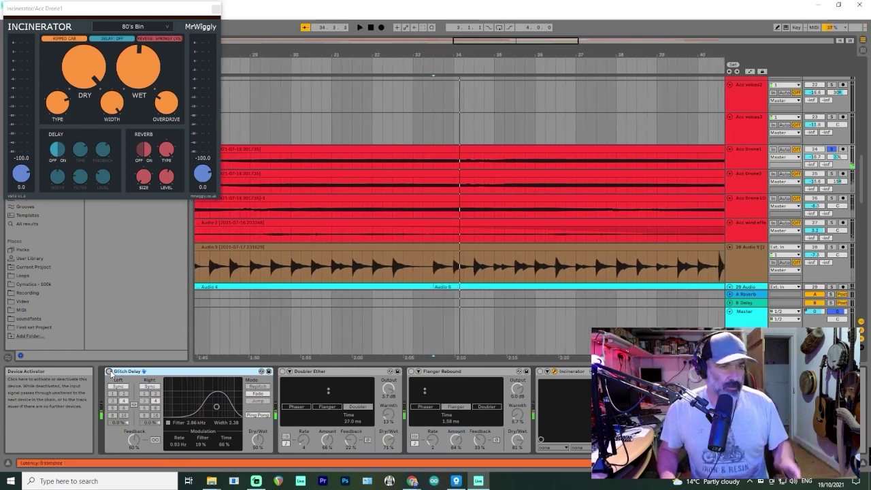
Step: Listen to the Acc Drone1 track while reactivating Glitch Delay, Doubler Ether, Flanger Rebound and Incinerator one by one
left_click_drag(746, 169, 746, 200)
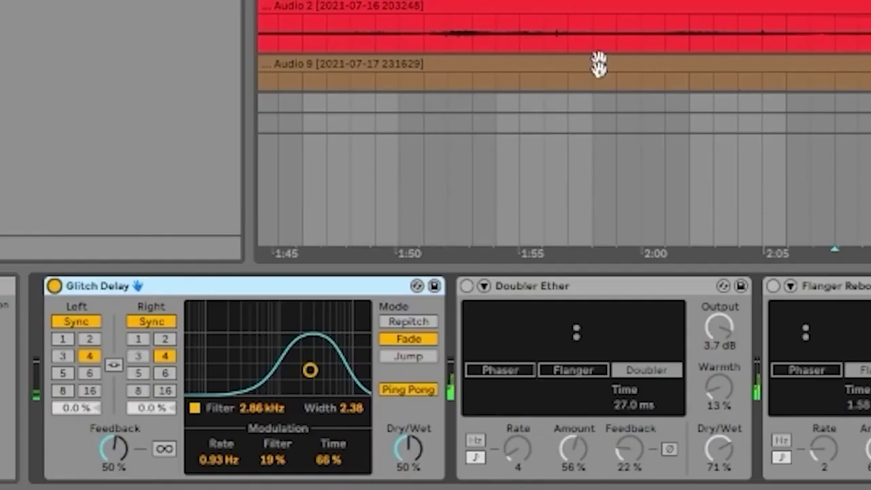
left_click(466, 286)
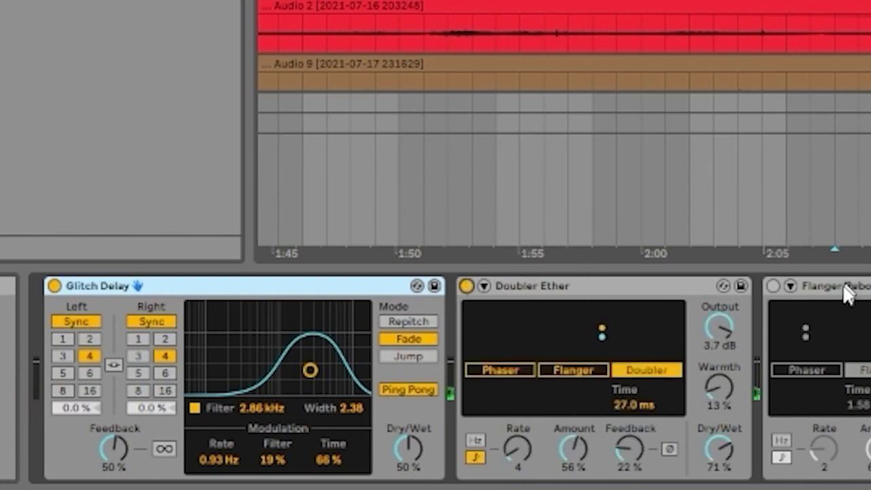
left_click(825, 296)
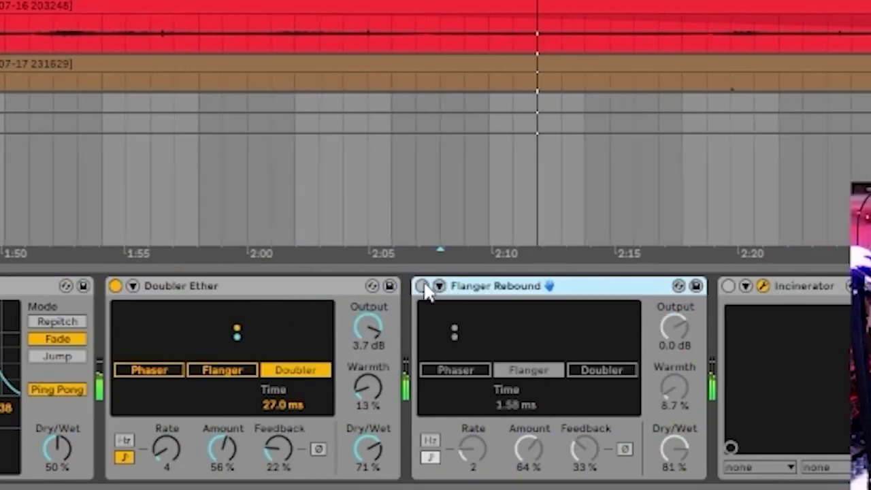
left_click(423, 287)
left_click(763, 286)
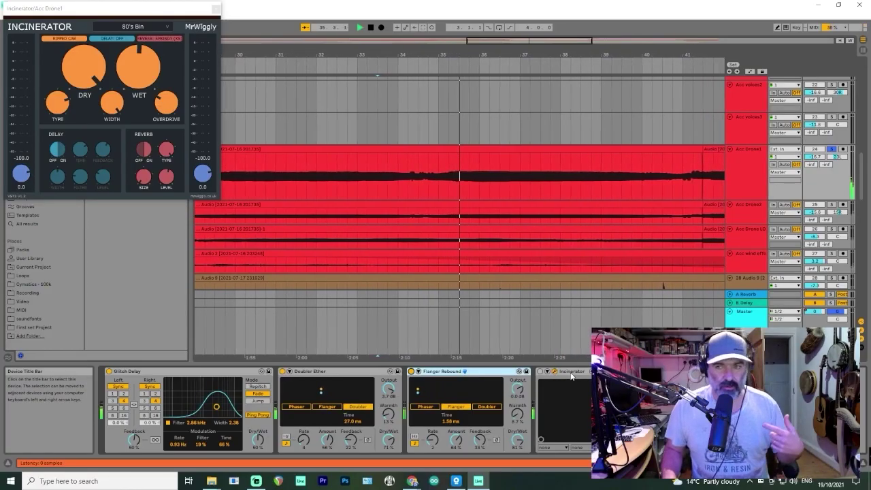
left_click(541, 371)
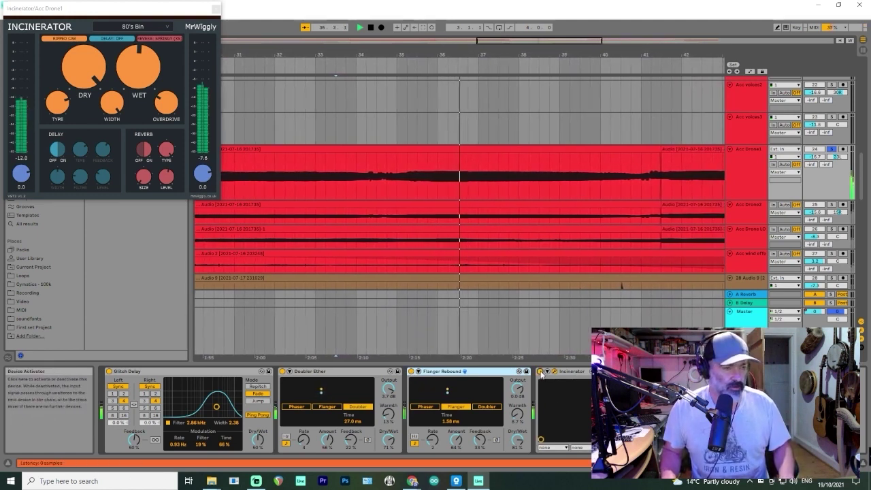
left_click(540, 371)
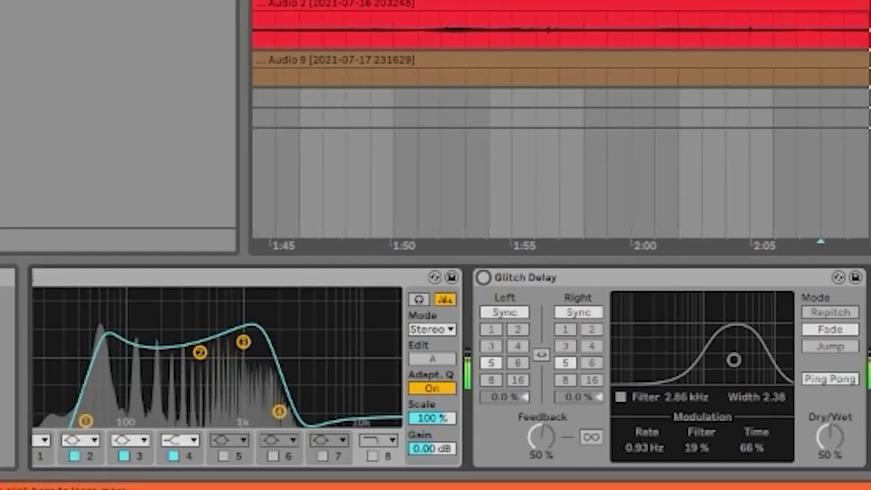
Step: Play the soloed Acc Drone2 track while reactivating its Glitch Delay and both Phaser-Flanger effects one by one
scroll(132, 299, "left", 2)
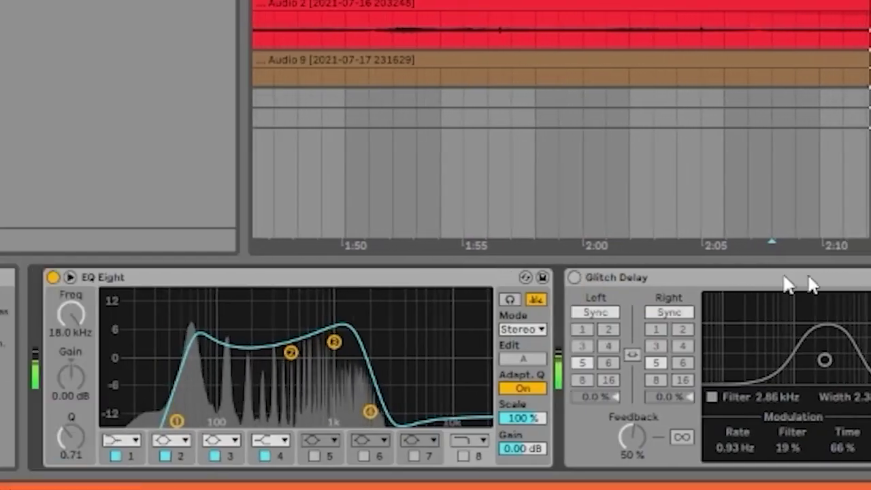
left_click(574, 277)
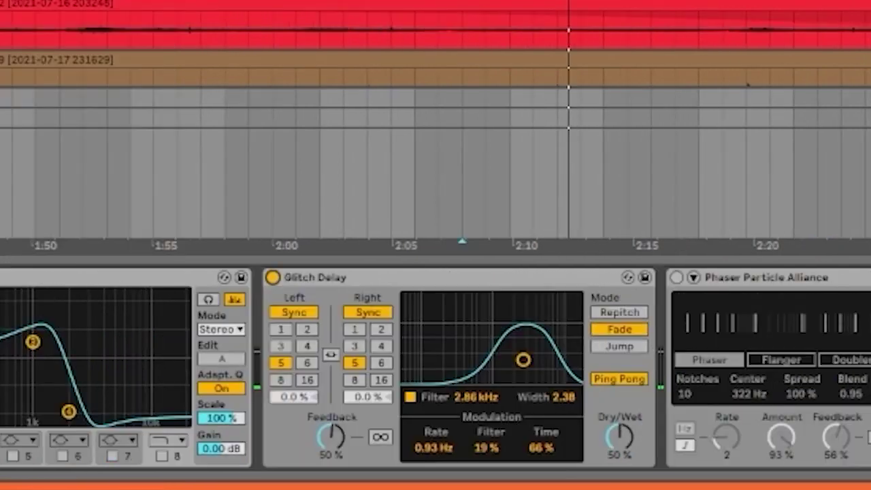
scroll(477, 373, "right", 4)
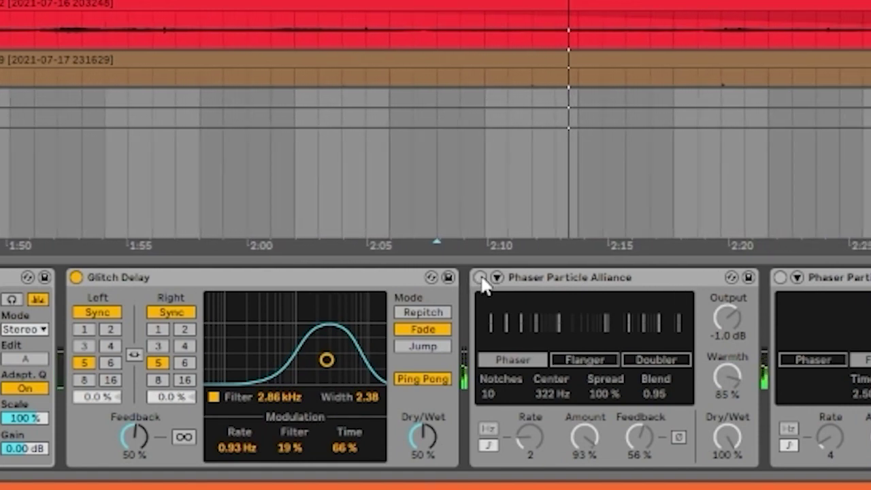
left_click(479, 278)
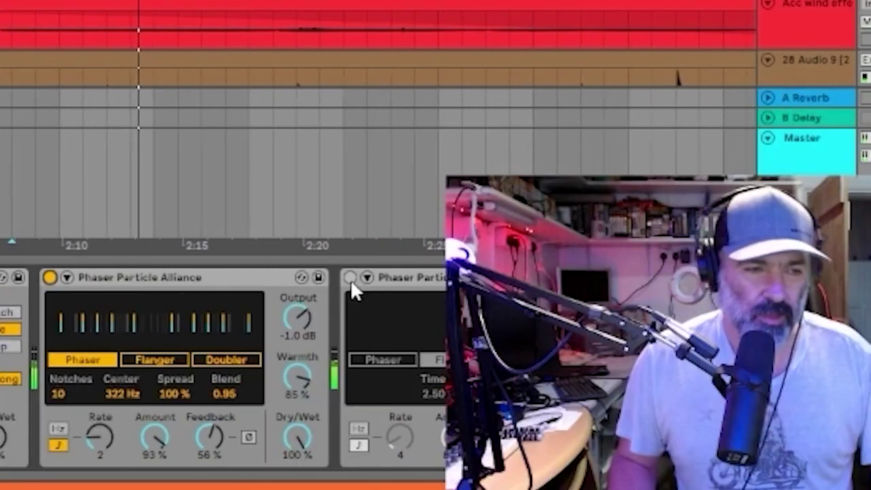
left_click(349, 278)
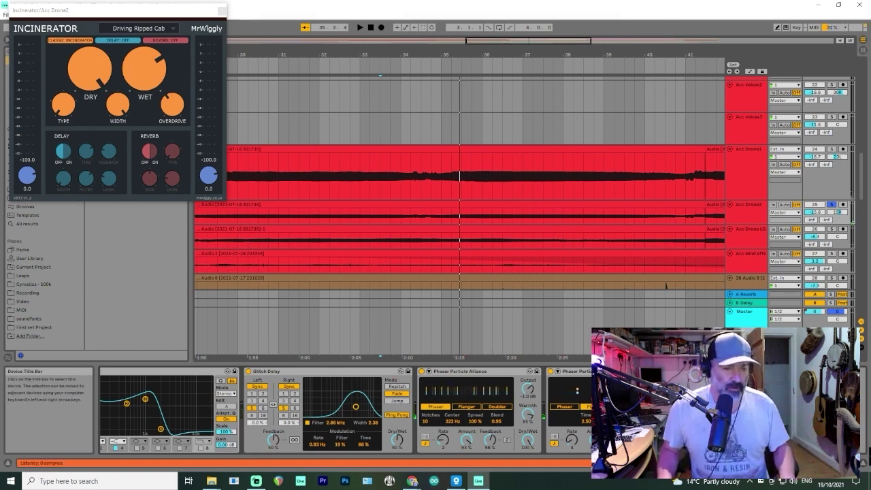
key("space")
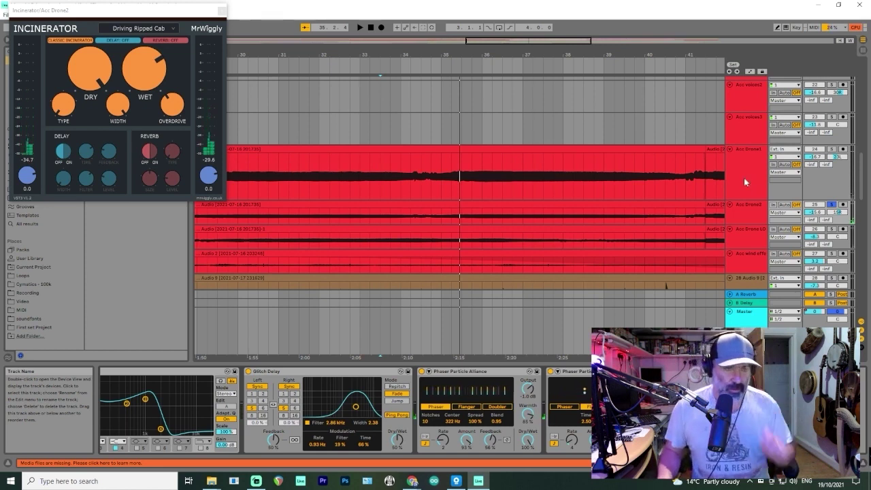
Step: Play the soloed Acc Drone2 track from around bar 33 with its effects on
left_click(402, 185)
left_click(370, 185)
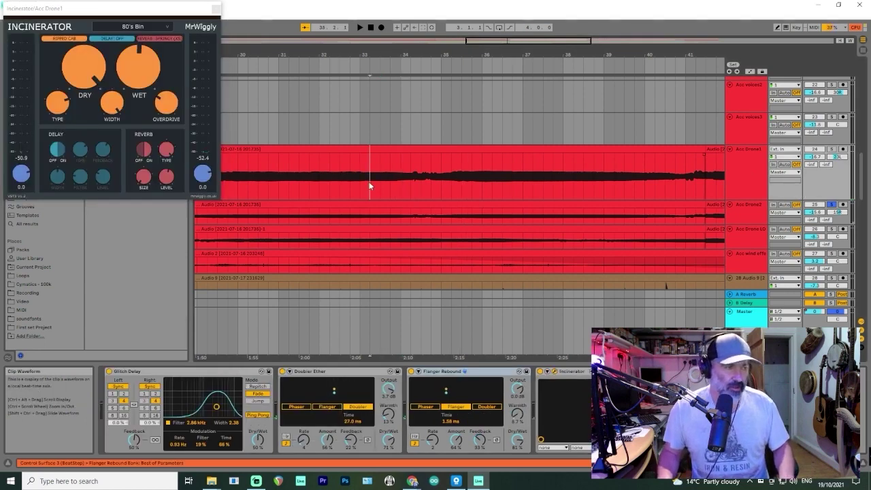
key("space")
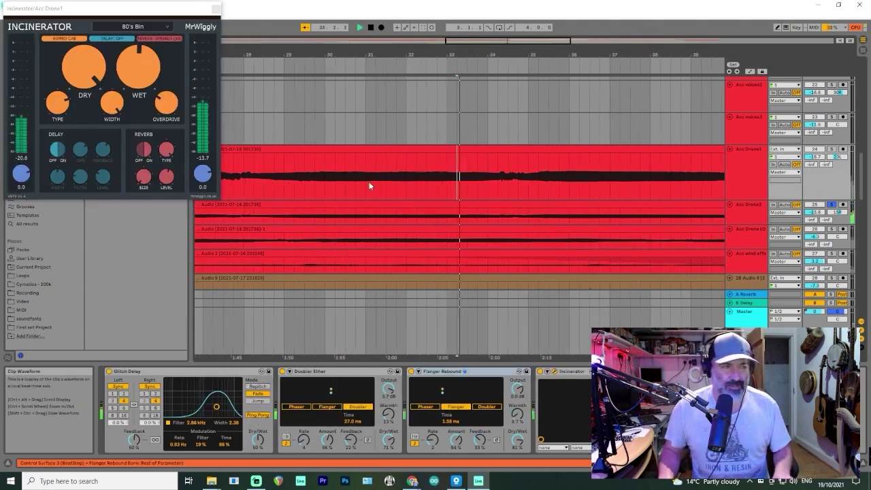
left_click(747, 211)
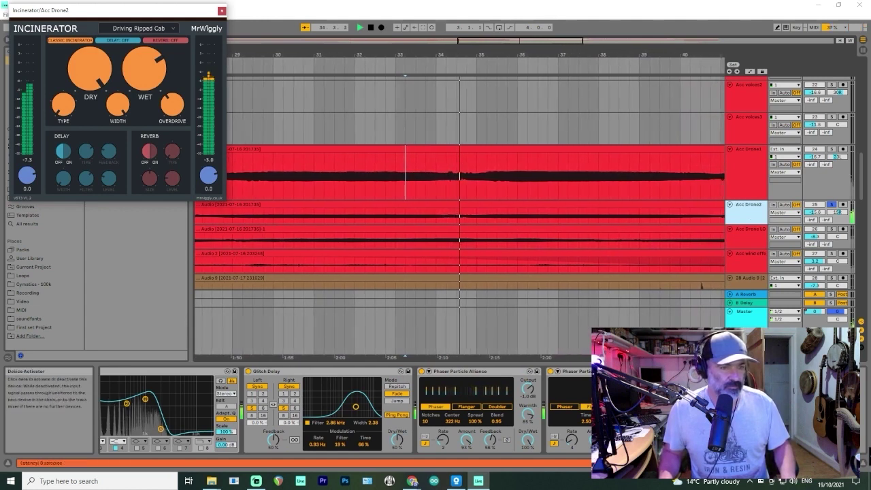
left_click(402, 215)
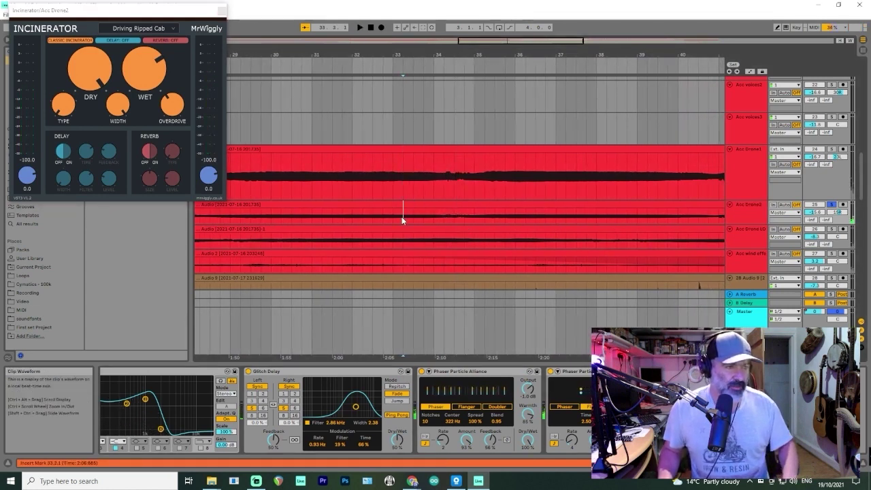
Step: Resume playback, solo the low accordion drone track (26) instead and show its effects chain
key("space")
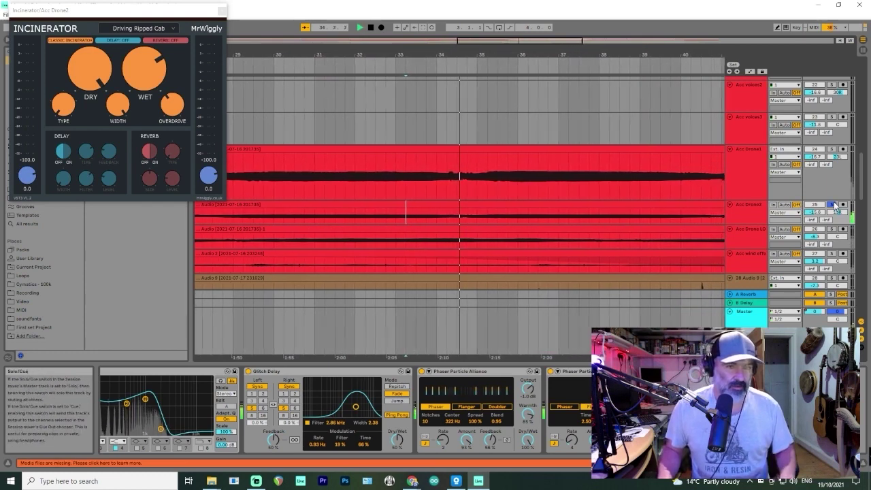
left_click(831, 229)
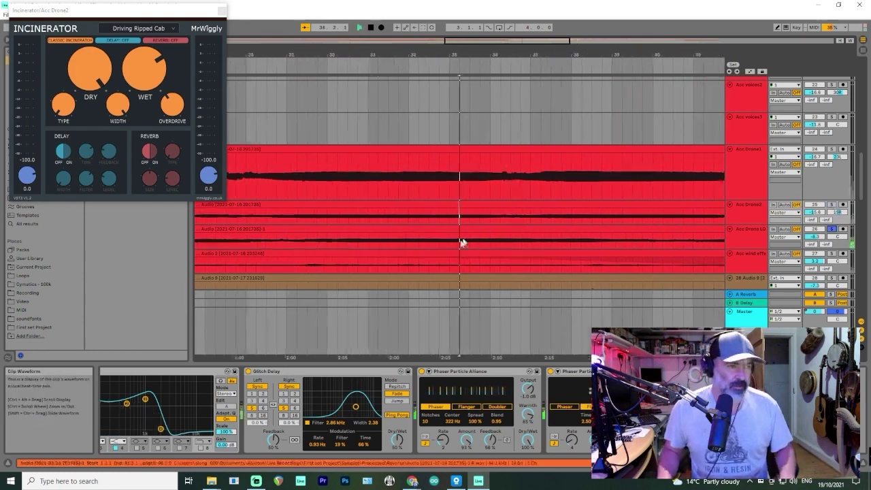
left_click(756, 243)
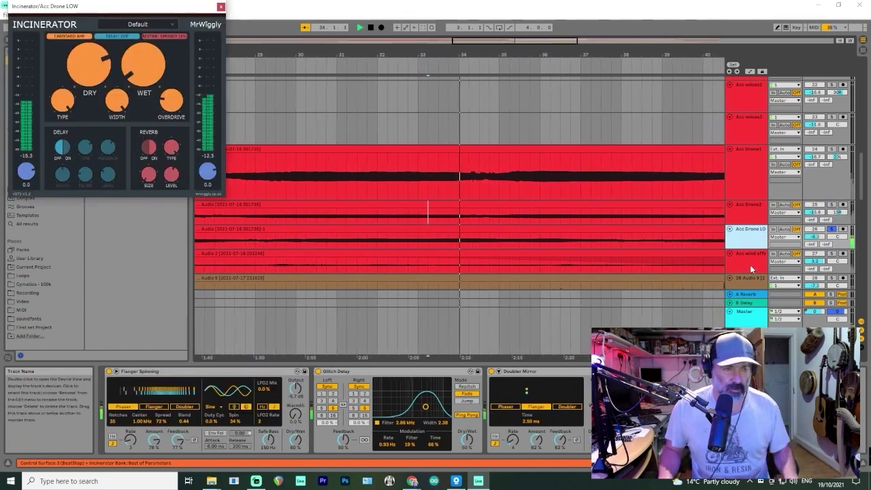
Step: Solo the accordion wind effect track (27) instead and enlarge its lane
left_click(814, 258)
left_click(831, 253)
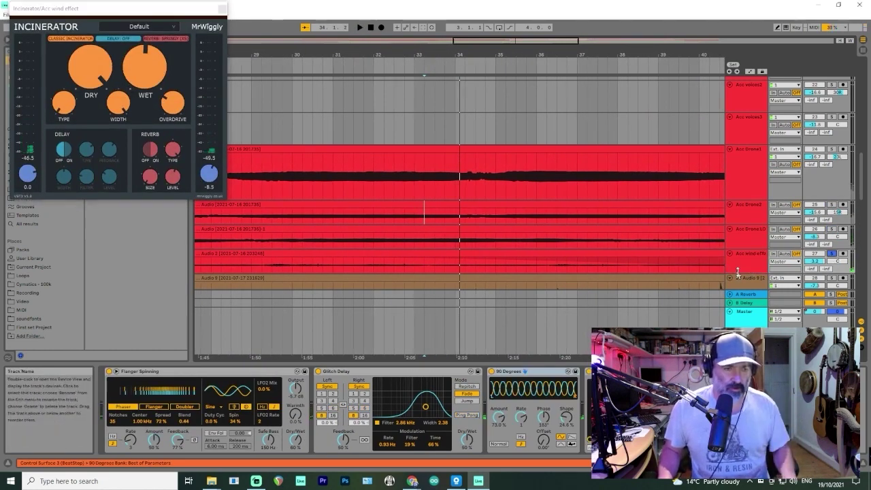
key("ctrl+z")
key("ctrl+z")
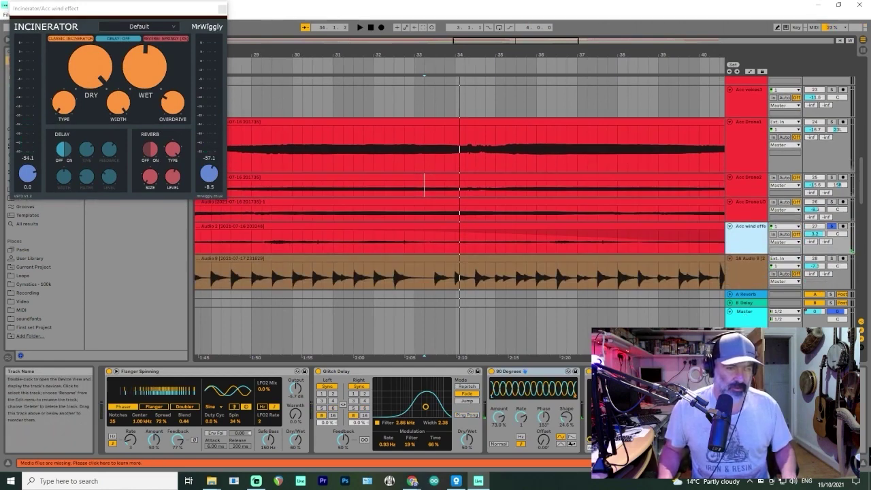
left_click_drag(746, 226, 746, 258)
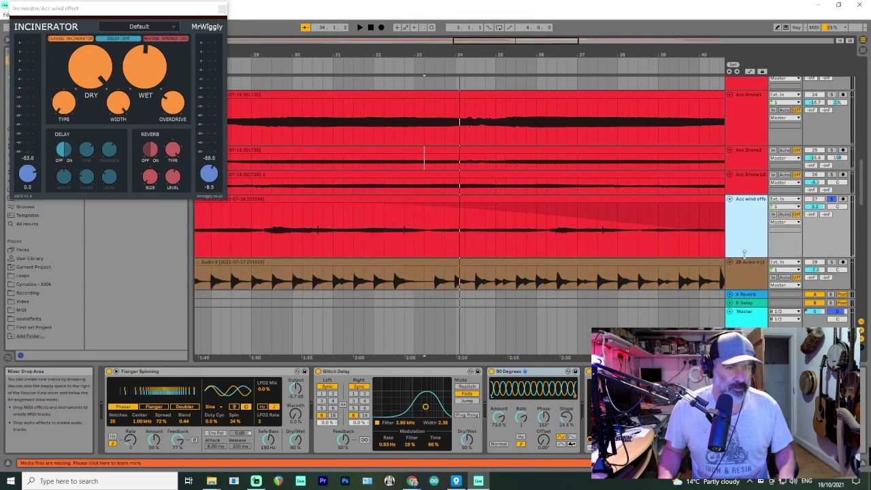
scroll(472, 236, "up", 1)
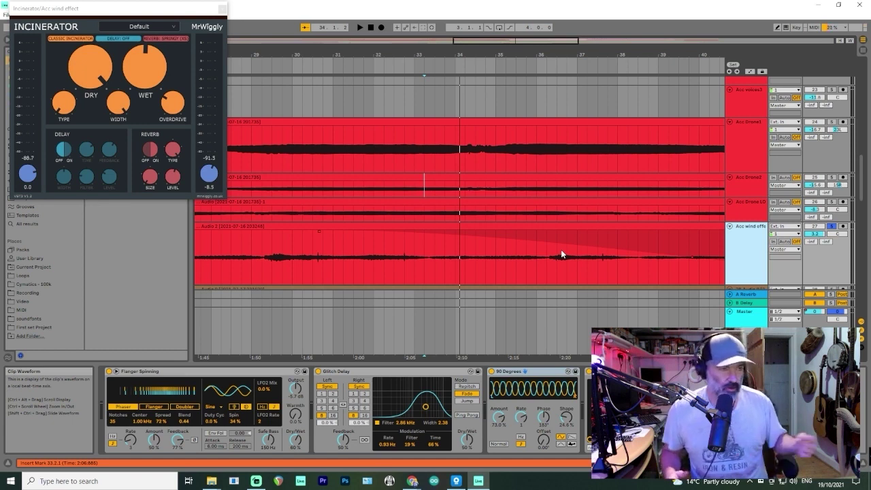
Step: Bypass the 90 Degrees, Glitch Delay and Flanger Spinning effects on the wind effect track
left_click(551, 373)
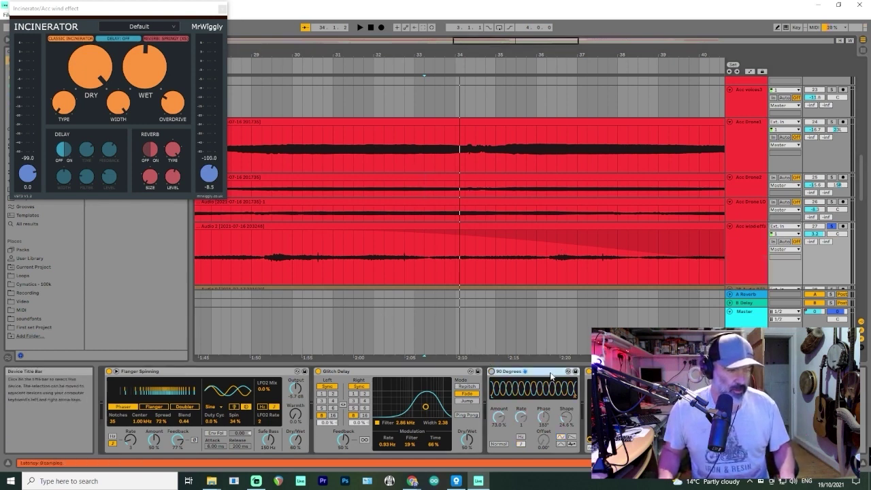
left_click(315, 372)
left_click(109, 371)
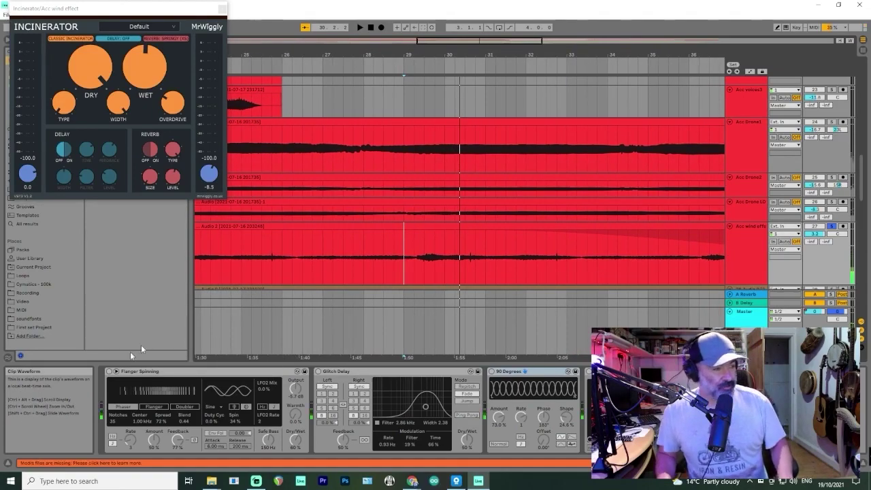
Step: Listen to the wind effect track while reactivating Flanger Spinning, Glitch Delay and 90 Degrees one by one
left_click(109, 371)
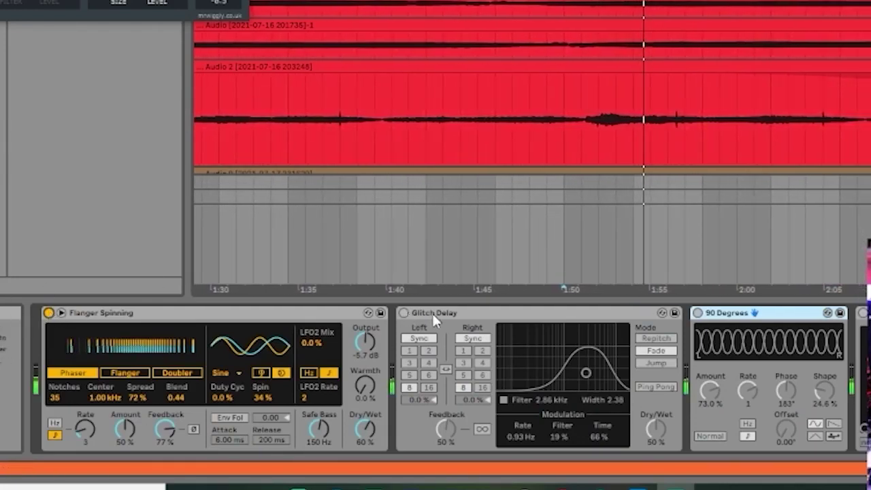
left_click(404, 312)
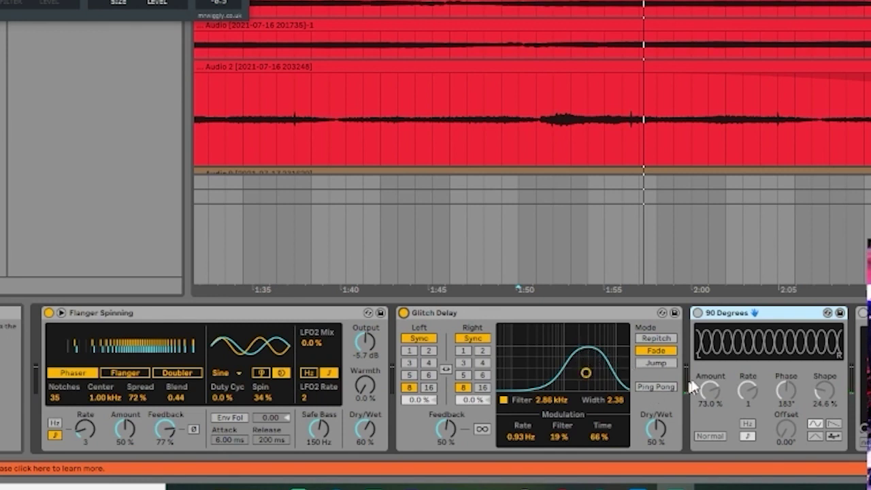
left_click(698, 313)
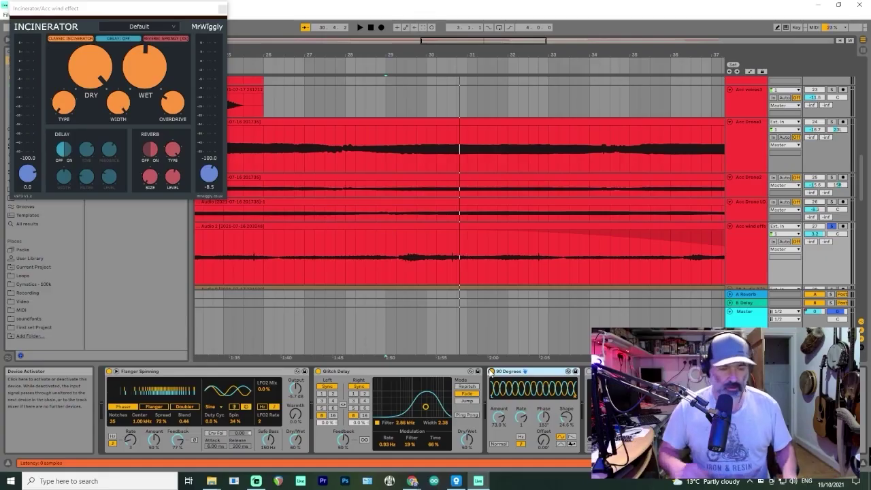
key("space")
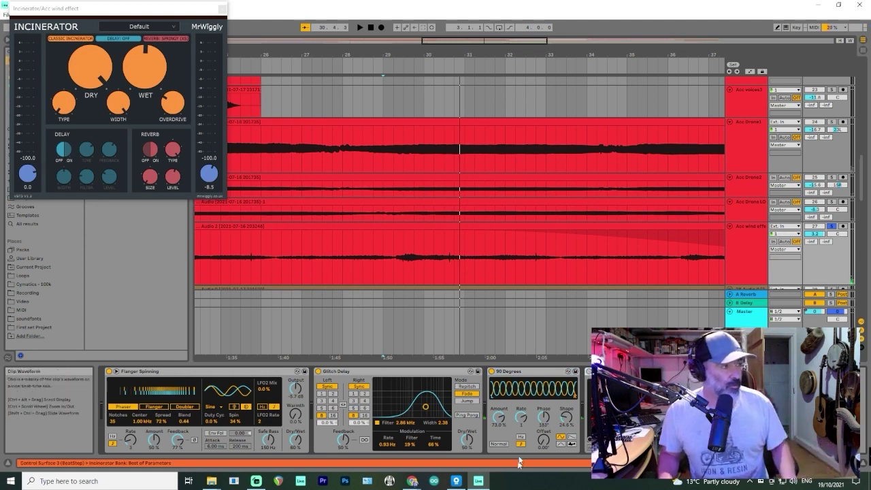
key("space")
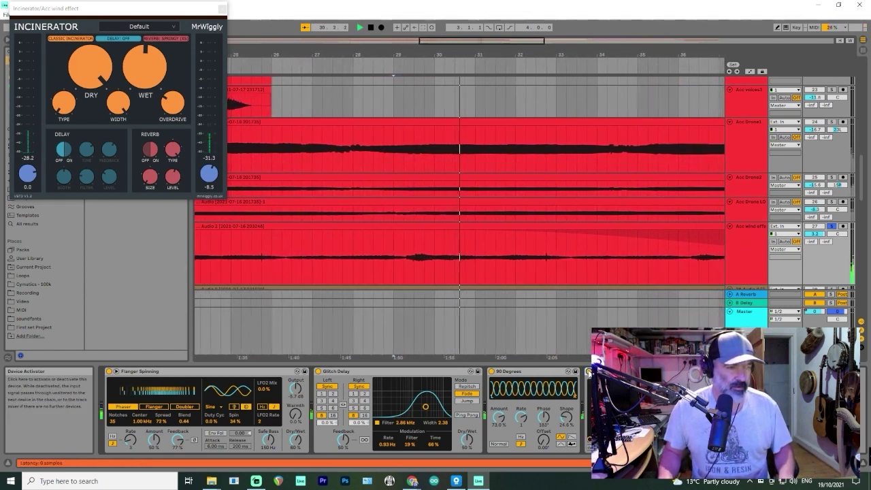
left_click(739, 259)
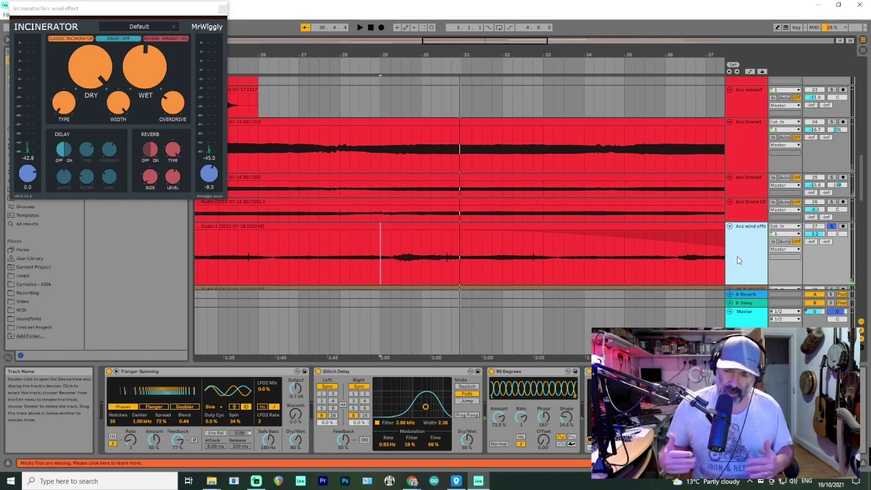
Step: Add the Acc Drone1, Acc Drone2 and low drone tracks to the soloed wind effect and play all four together
left_click(739, 160)
scroll(736, 195, "up", 1)
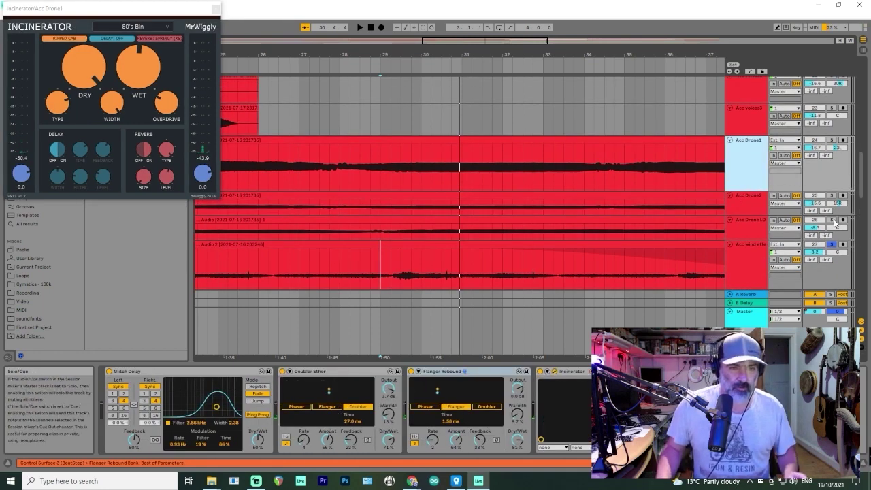
left_click(832, 220)
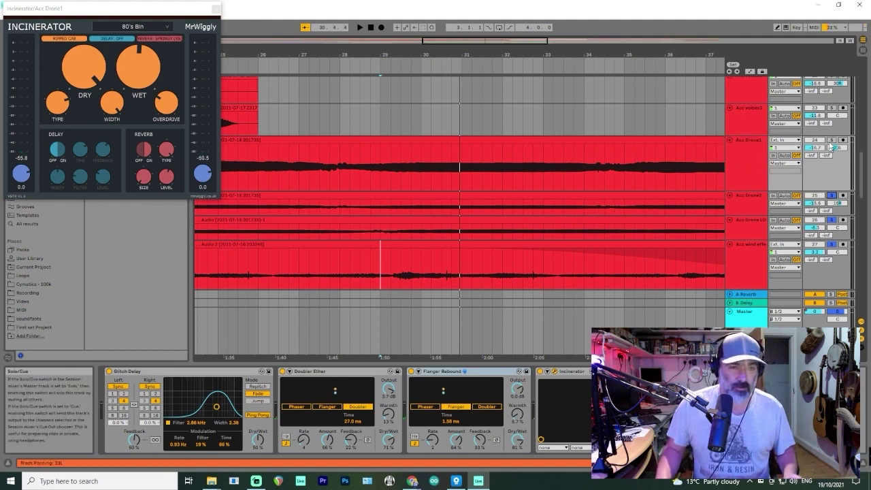
scroll(739, 212, "up", 1)
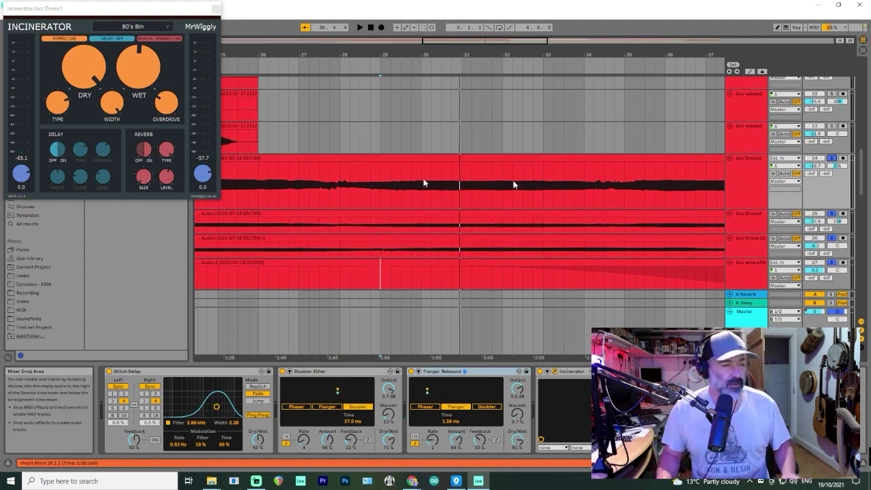
key("space")
scroll(733, 179, "down", 1)
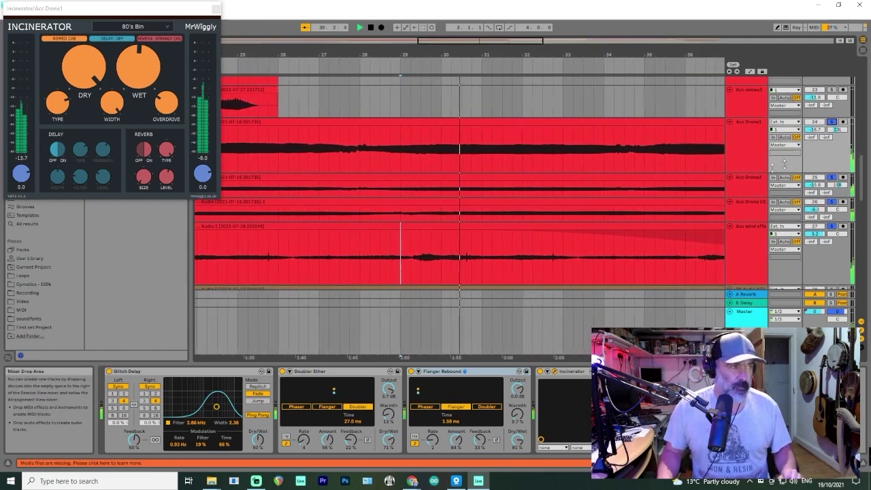
Step: Solo both Acc Chords tracks along with the drones and play them together from just before the chords enter
scroll(779, 214, "up", 5)
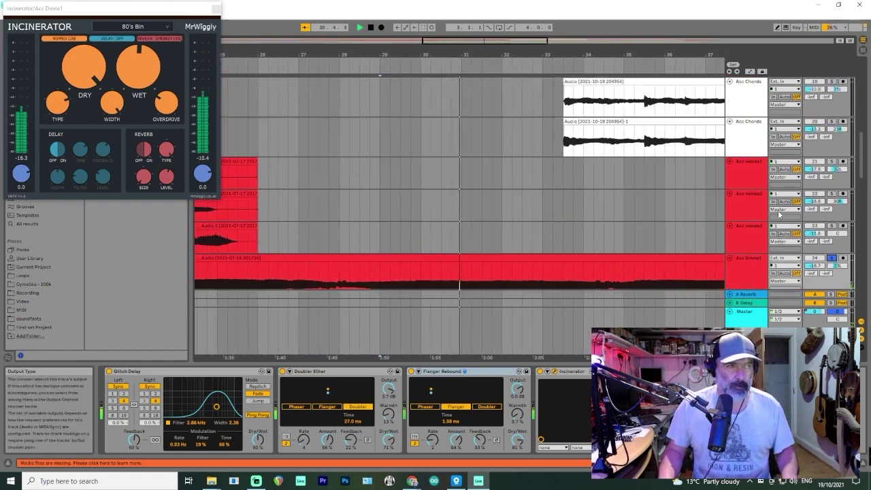
left_click(587, 178)
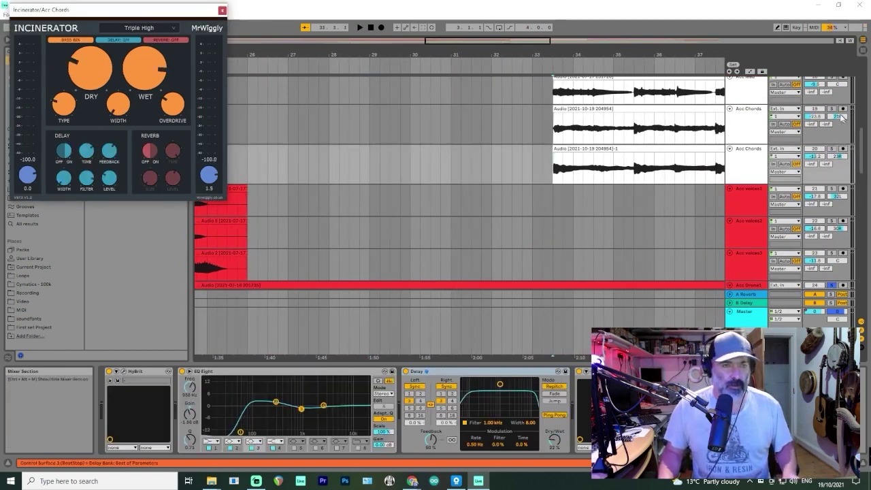
left_click(831, 149)
left_click(304, 165)
key("space")
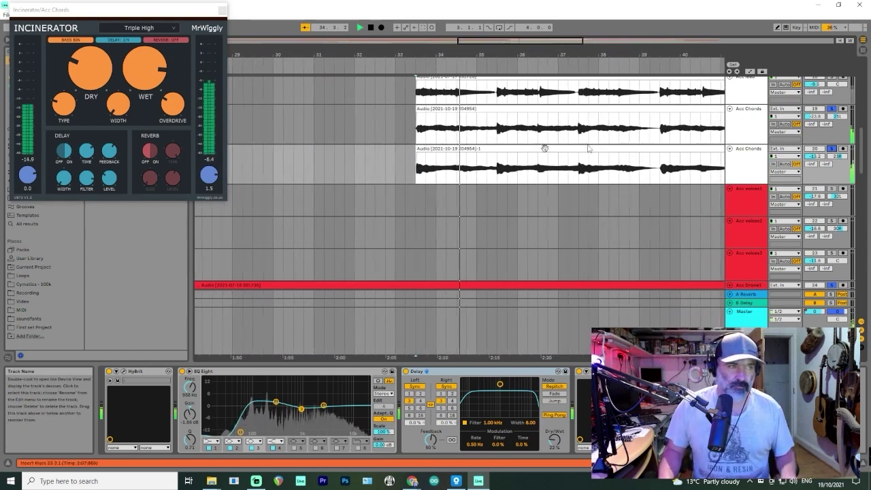
left_click(314, 164)
key("space")
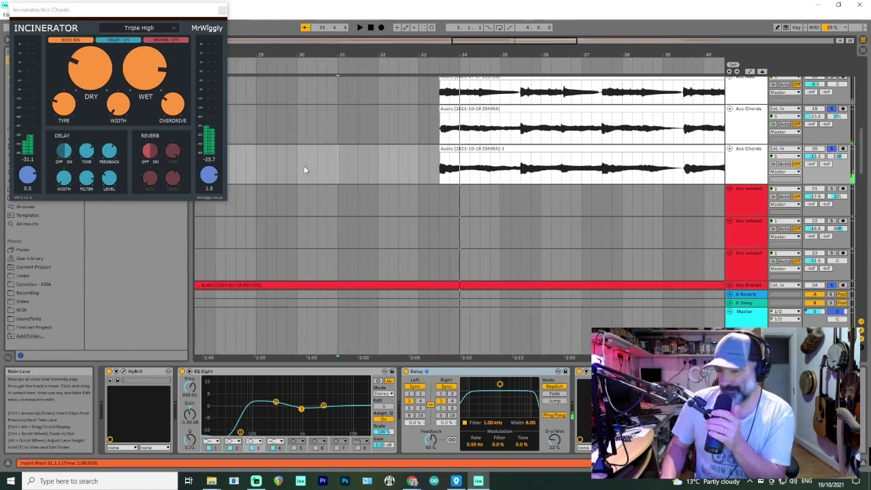